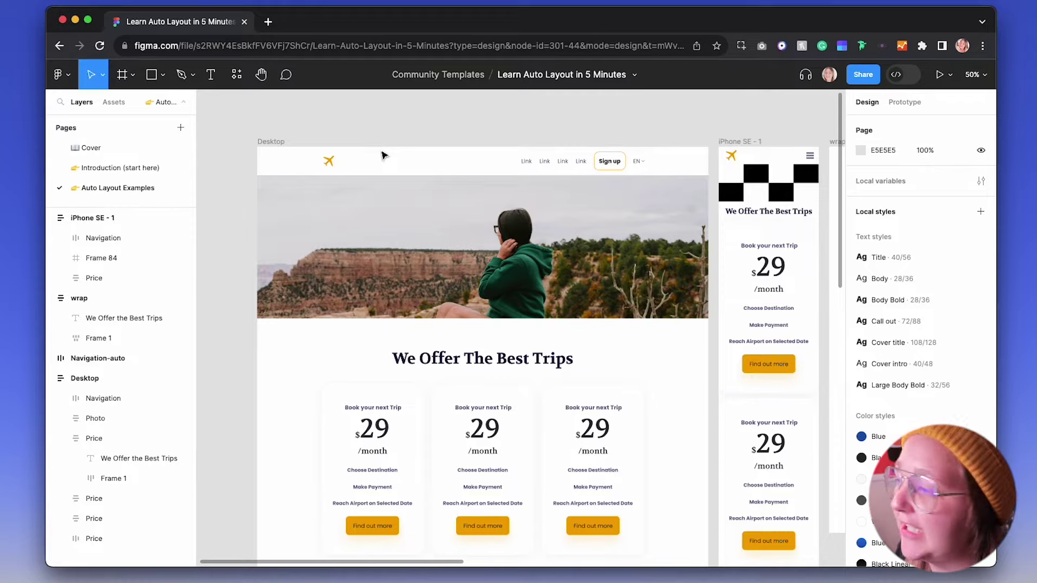
pyautogui.hscroll(1, 410, 243)
# Step: Scroll down to the pricing section and select it to reveal its bottom padding
pyautogui.scroll(-5, 437, 331)
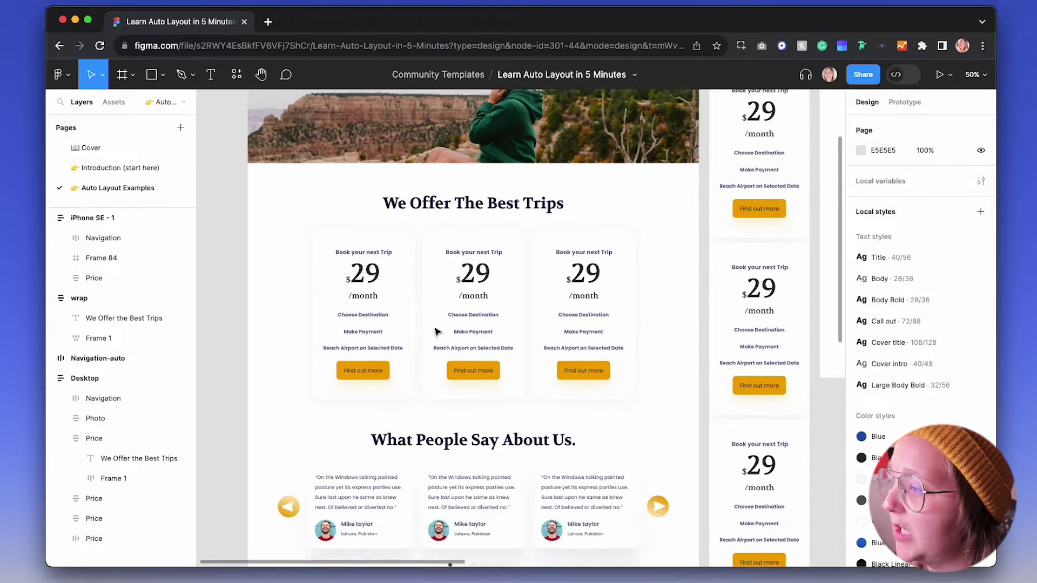
pyautogui.scroll(-3, 438, 331)
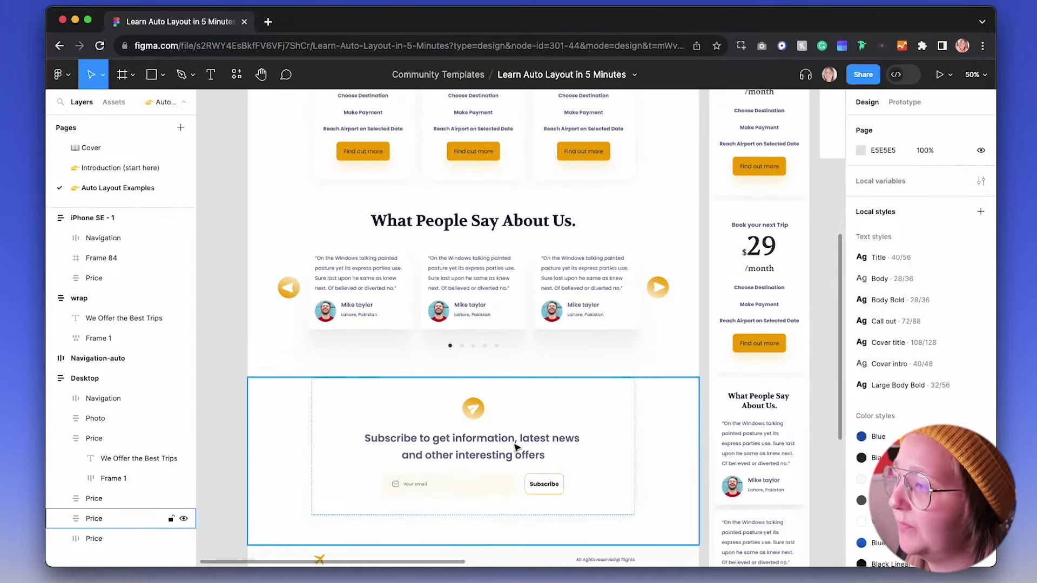
pyautogui.scroll(-3, 515, 447)
pyautogui.scroll(10, 515, 447)
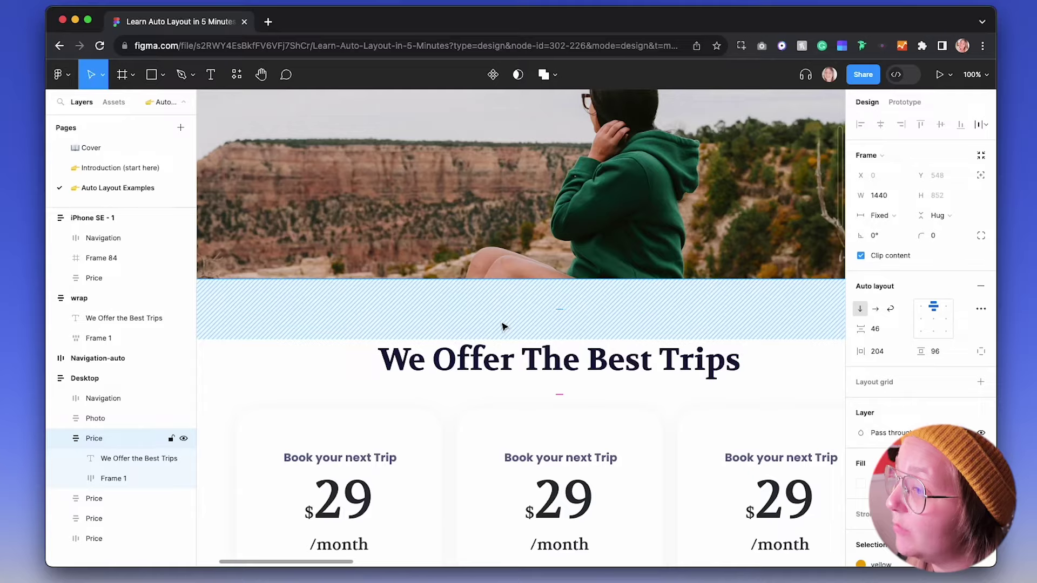
pyautogui.scroll(-3, 503, 326)
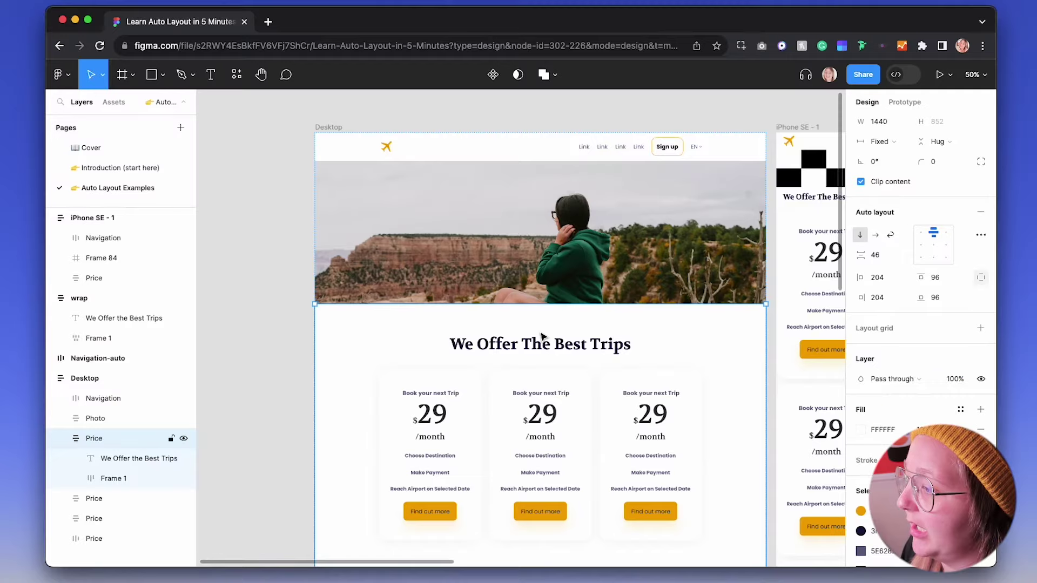
pyautogui.scroll(-3, 524, 362)
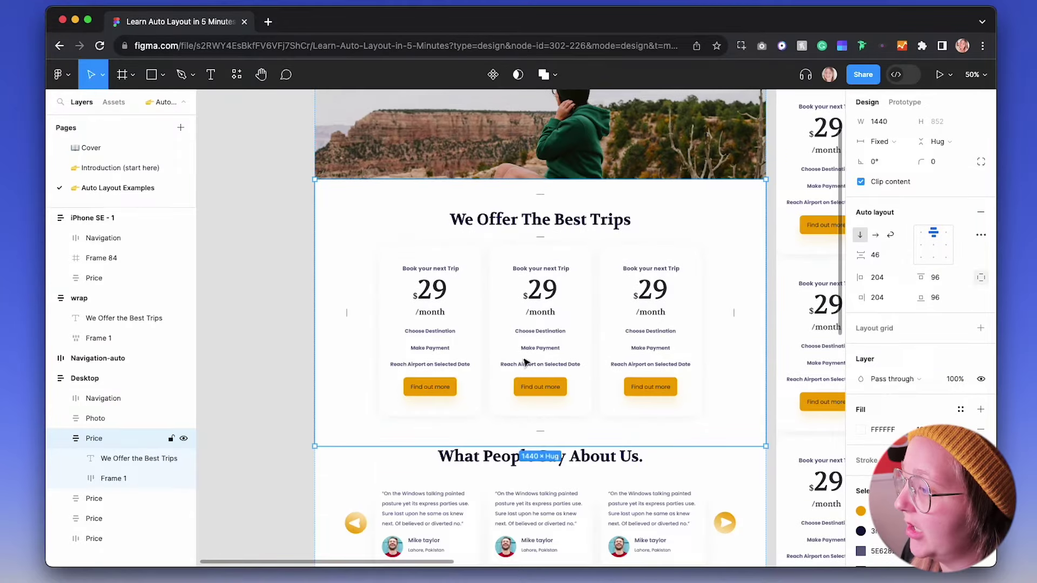
pyautogui.click(509, 430)
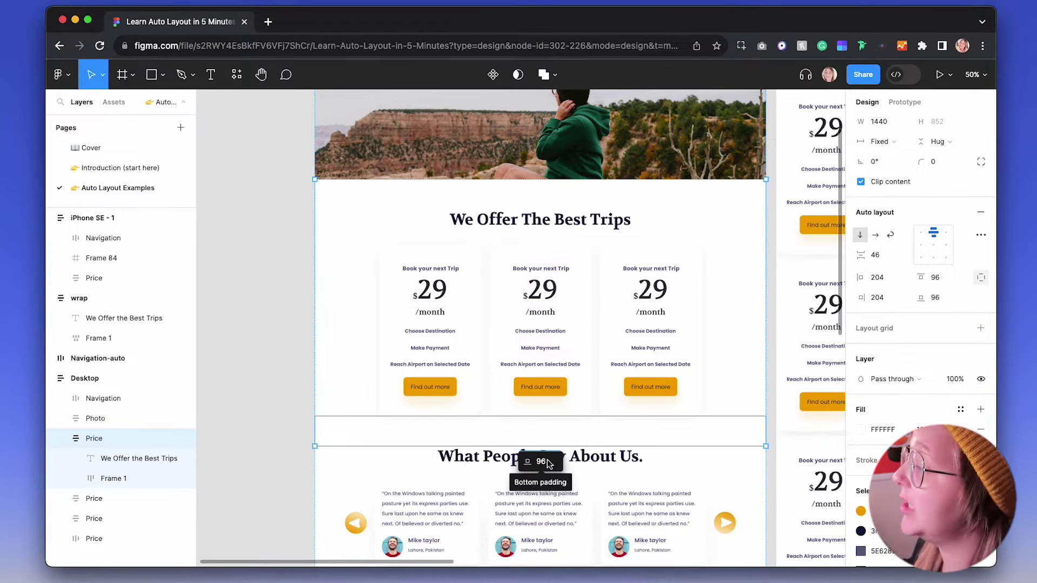
# Step: Raise the pricing section's bottom padding from 96 to 104
pyautogui.click(943, 297)
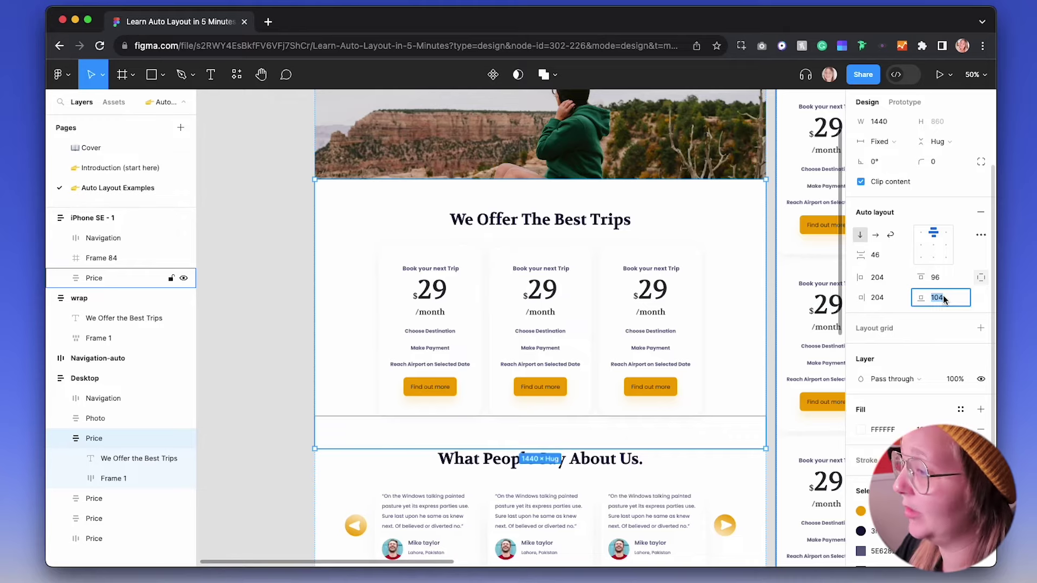
pyautogui.write('204')
pyautogui.press('Return')
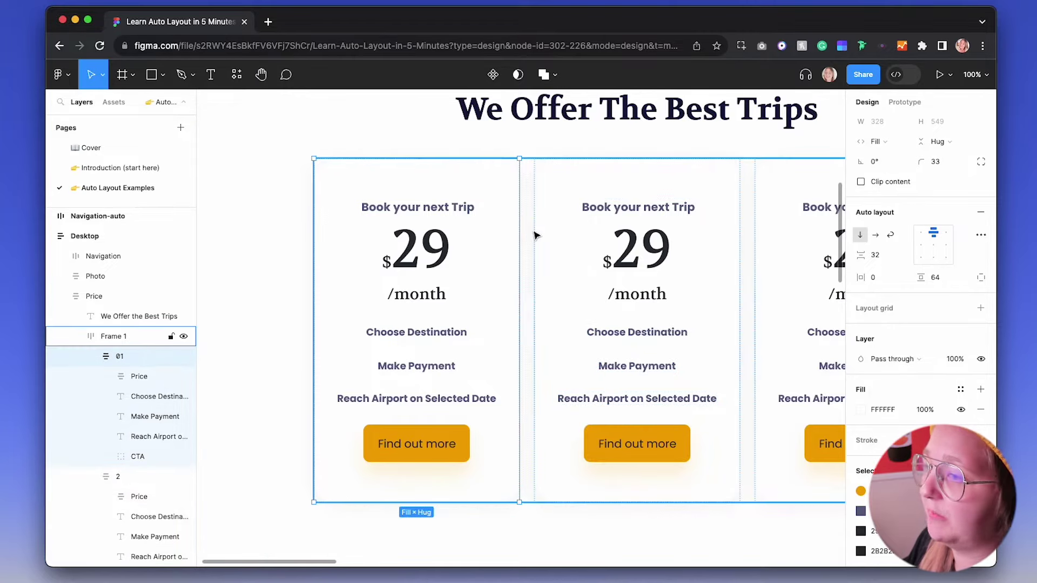
pyautogui.click(89, 356)
pyautogui.click(126, 340)
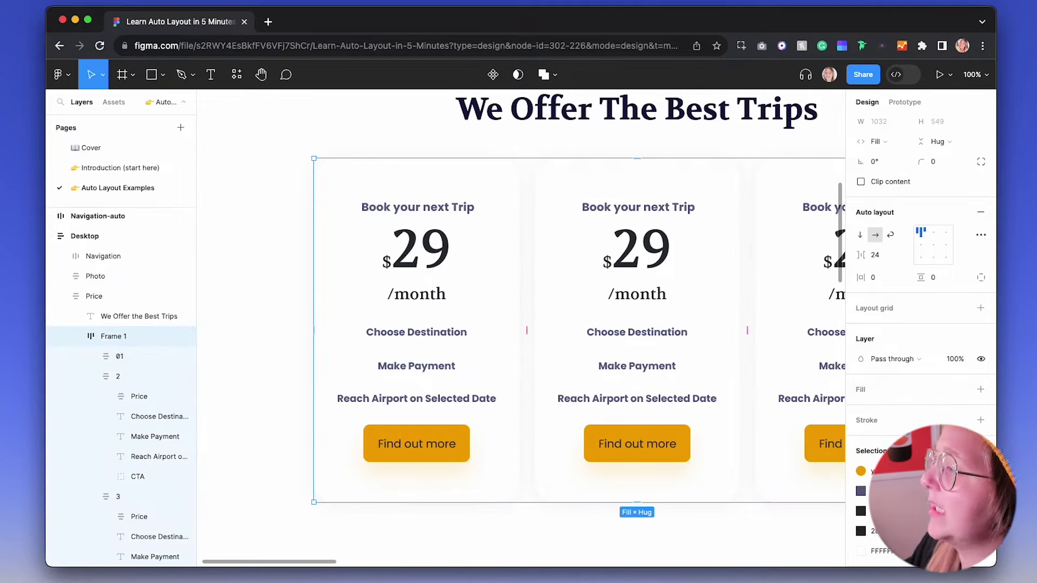
pyautogui.hscroll(5, 477, 238)
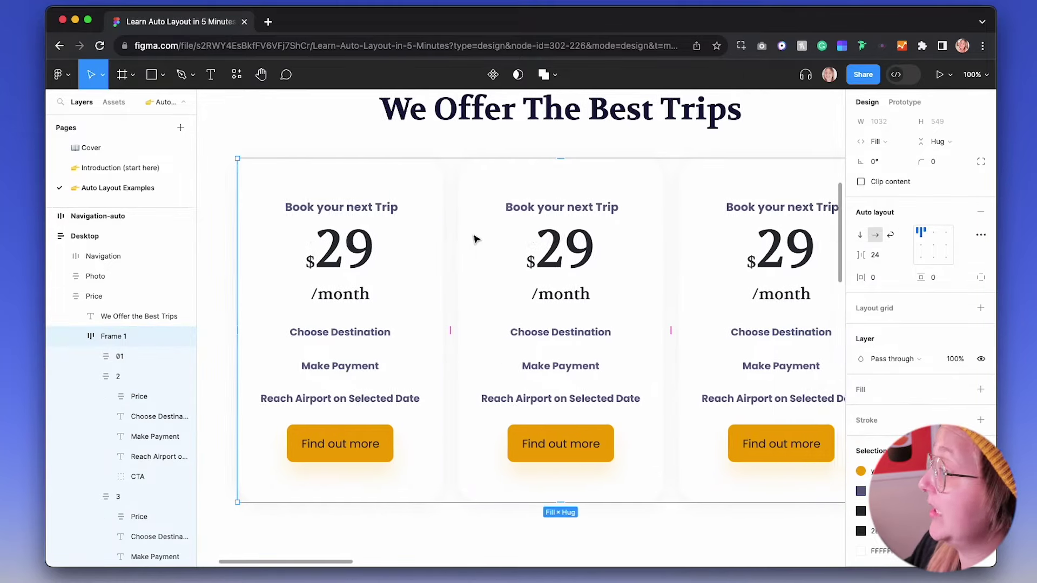
pyautogui.click(859, 234)
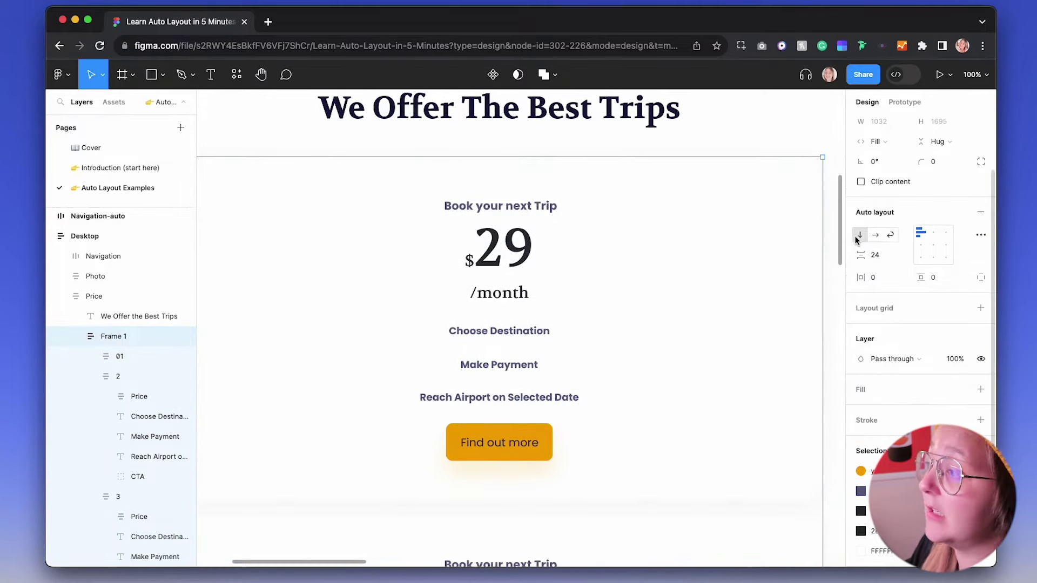
pyautogui.scroll(-3, 682, 328)
pyautogui.scroll(6, 682, 328)
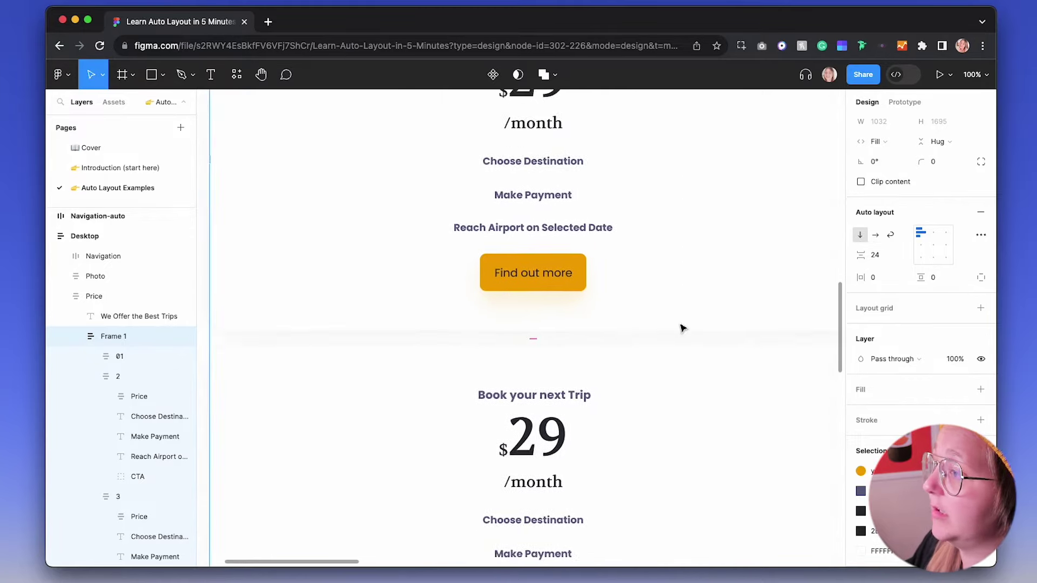
pyautogui.click(875, 234)
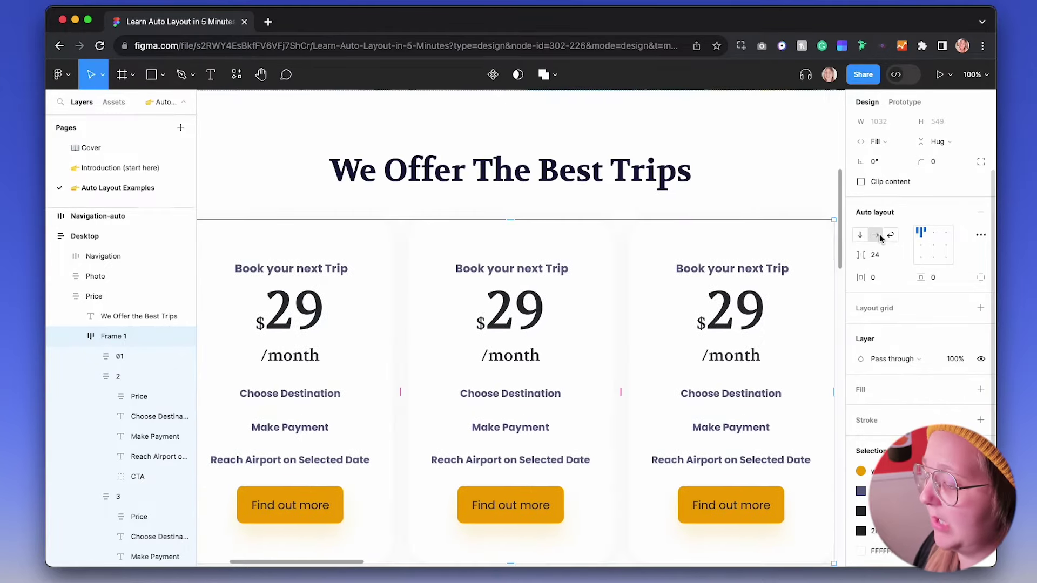
pyautogui.click(876, 255)
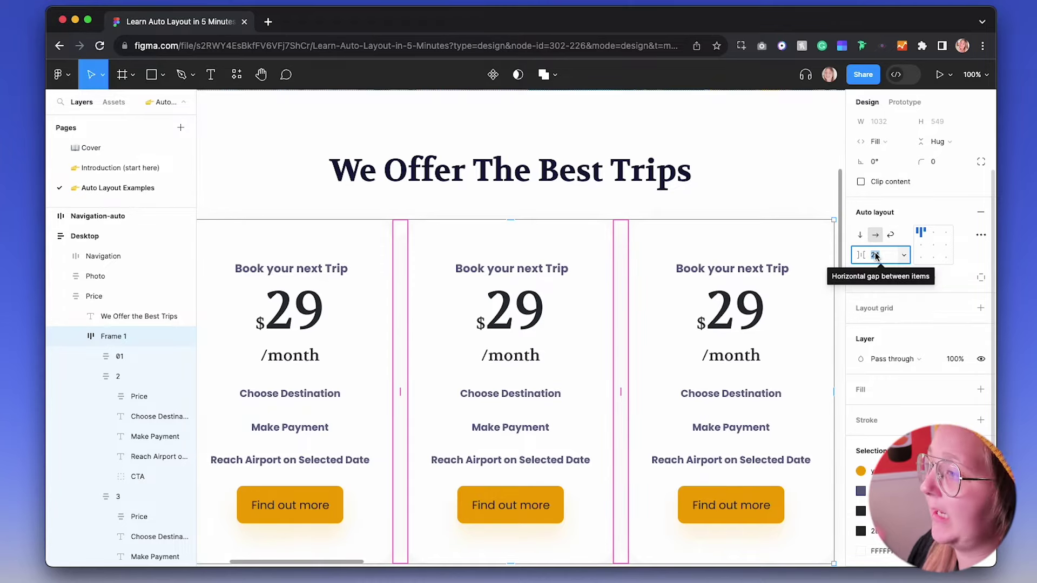
pyautogui.write('32')
pyautogui.press('Return')
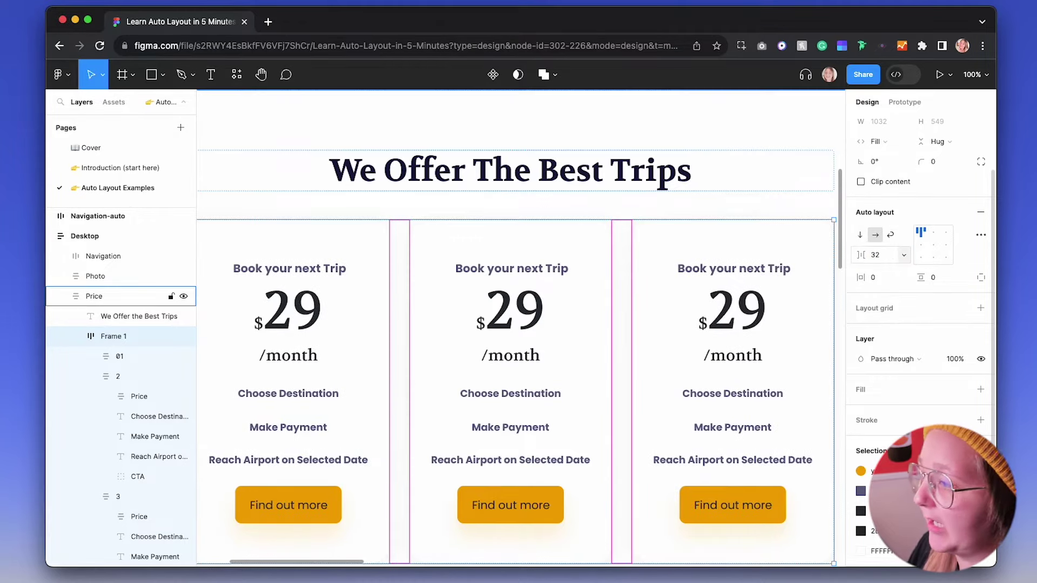
pyautogui.press('super+z')
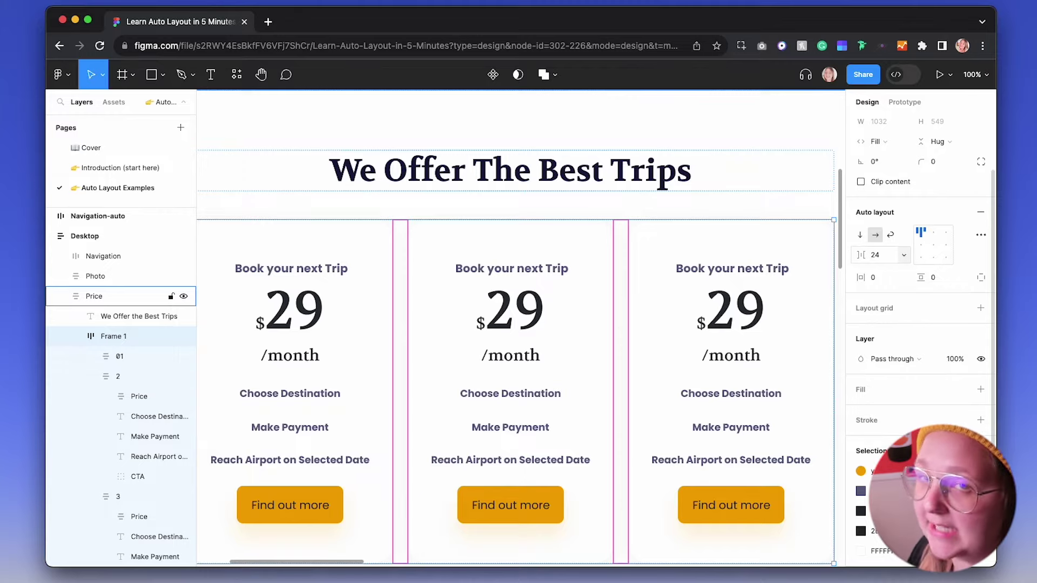
pyautogui.press('-')
pyautogui.scroll(-5, 567, 385)
pyautogui.click(498, 345)
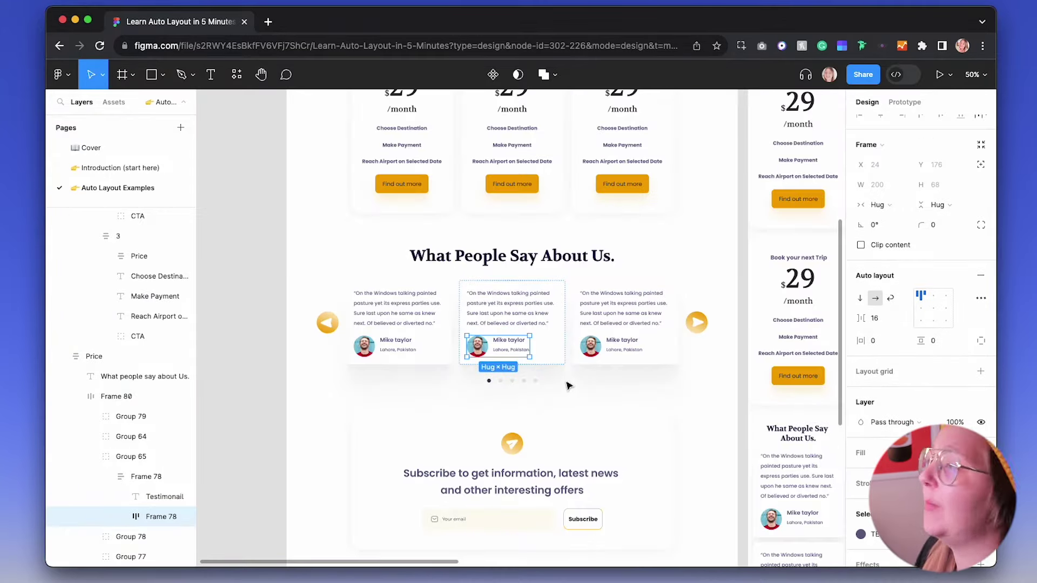
# Step: Pan across the canvas past the Desktop frames to find the standalone Price frame
pyautogui.scroll(10, 567, 385)
pyautogui.hscroll(5, 567, 385)
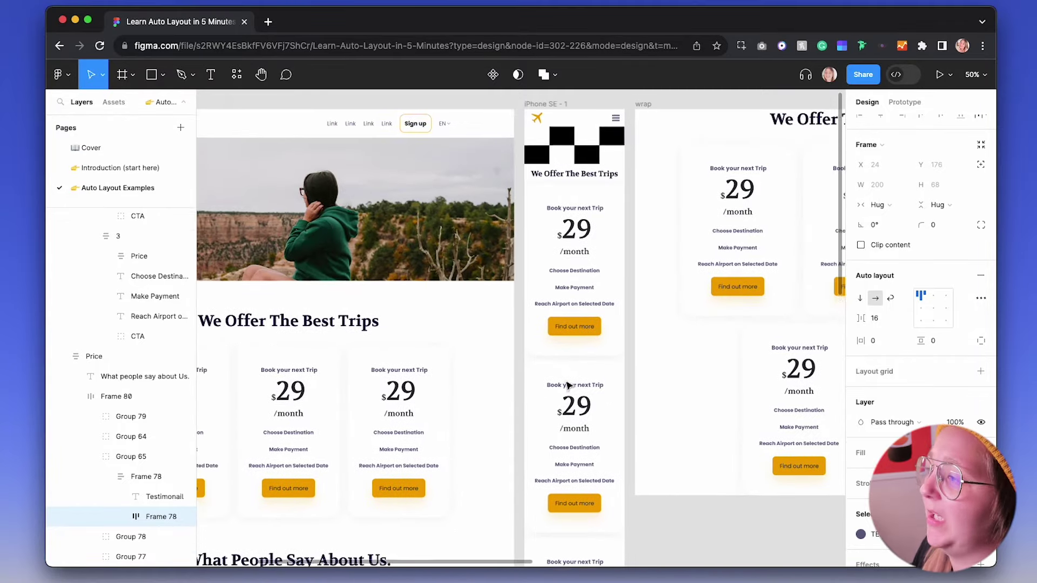
pyautogui.hscroll(1, 568, 385)
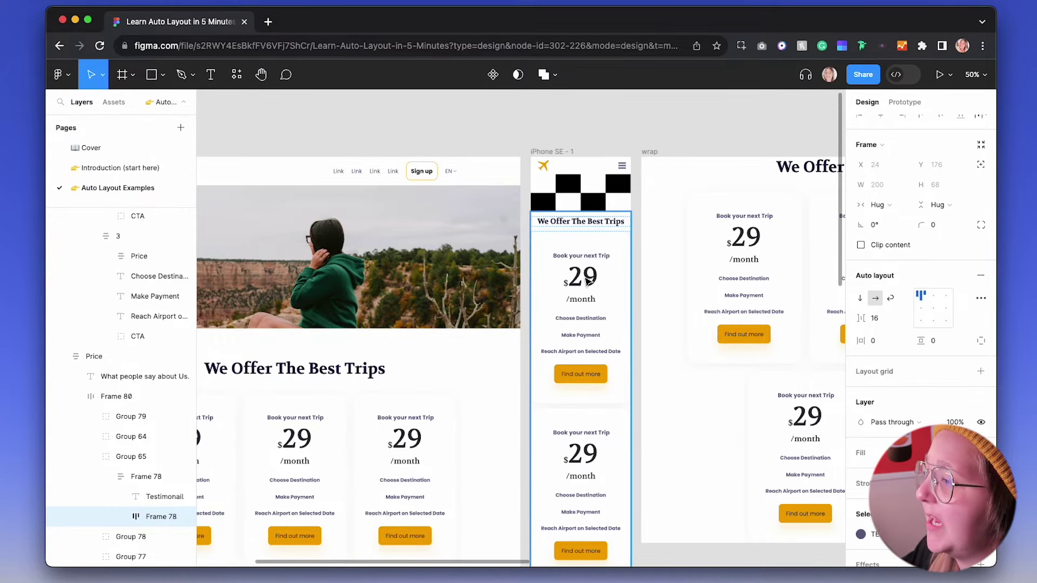
pyautogui.hscroll(-2, 589, 280)
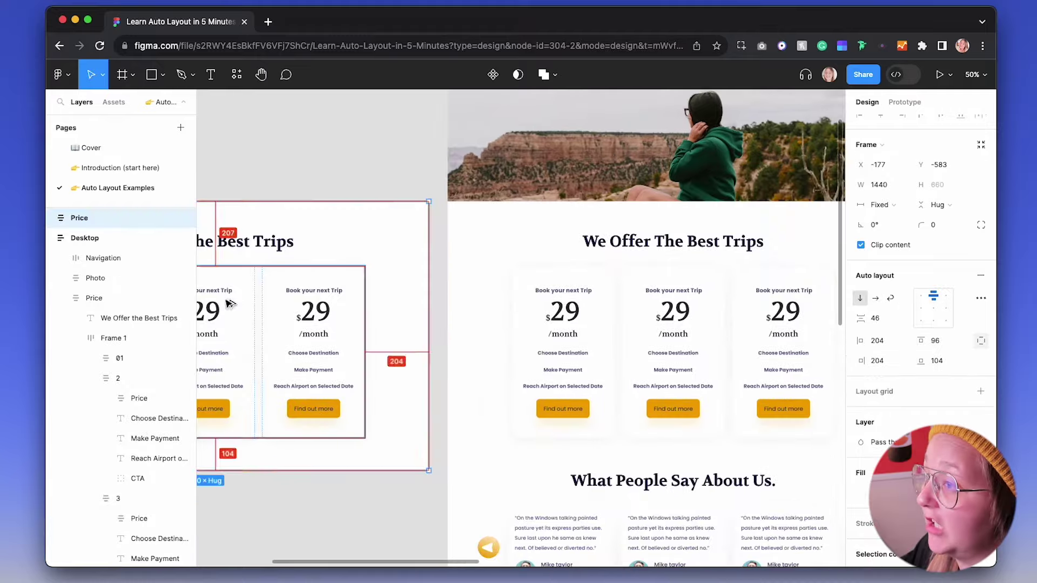
pyautogui.hscroll(-5, 329, 173)
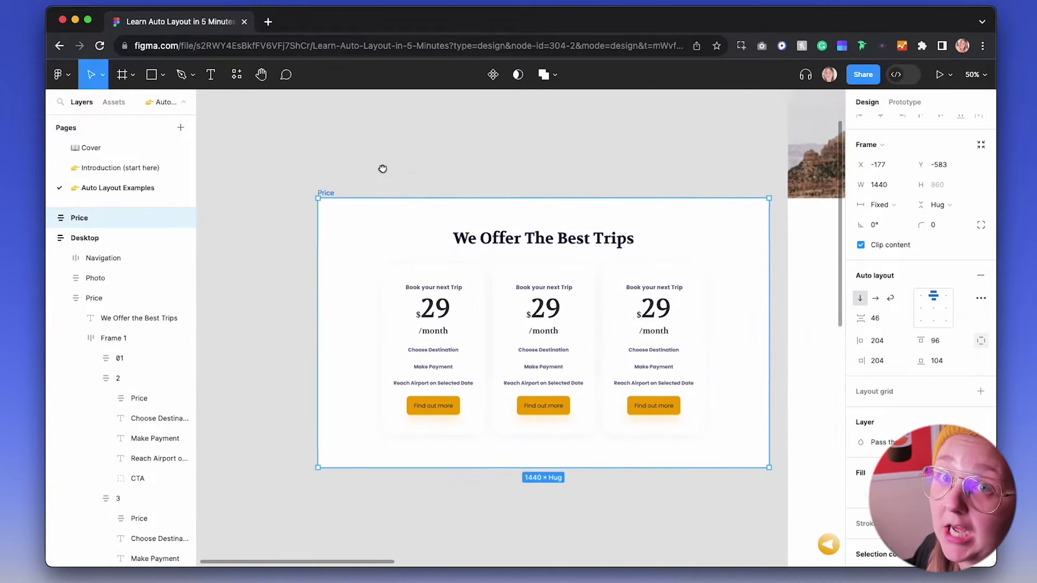
# Step: Stack the pricing cards vertically in the standalone frame's auto layout
pyautogui.hscroll(5, 382, 169)
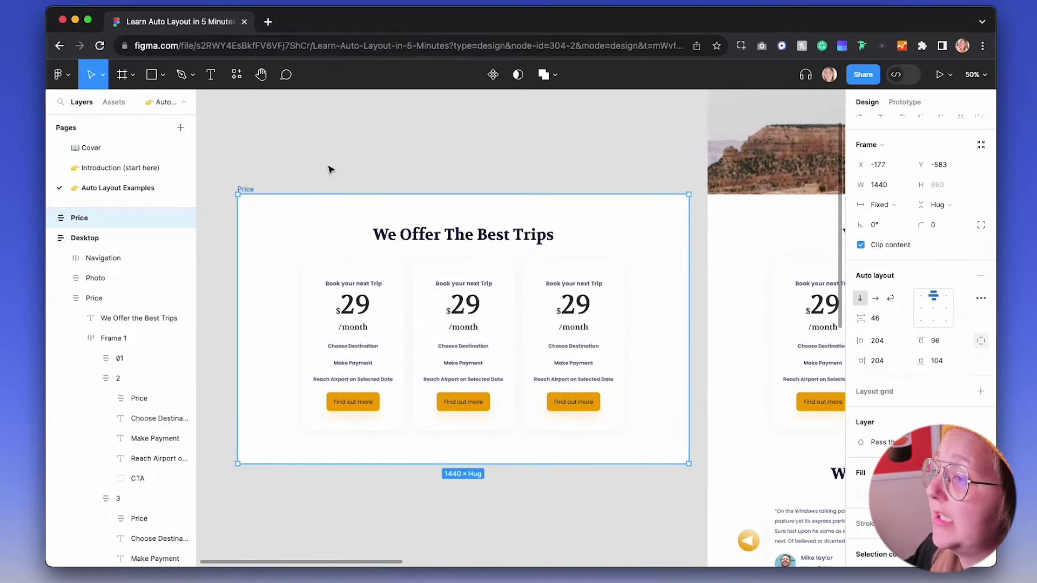
pyautogui.click(425, 324)
pyautogui.click(860, 297)
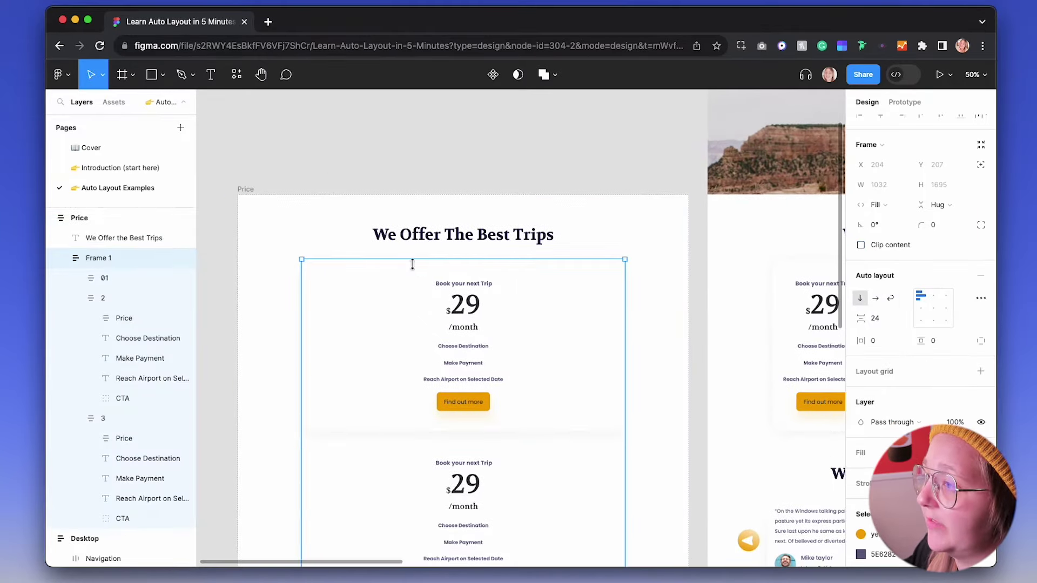
pyautogui.scroll(-5, 419, 268)
pyautogui.scroll(6, 419, 269)
# Step: Set the Price frame's left and right padding to 16
pyautogui.click(259, 237)
pyautogui.click(881, 186)
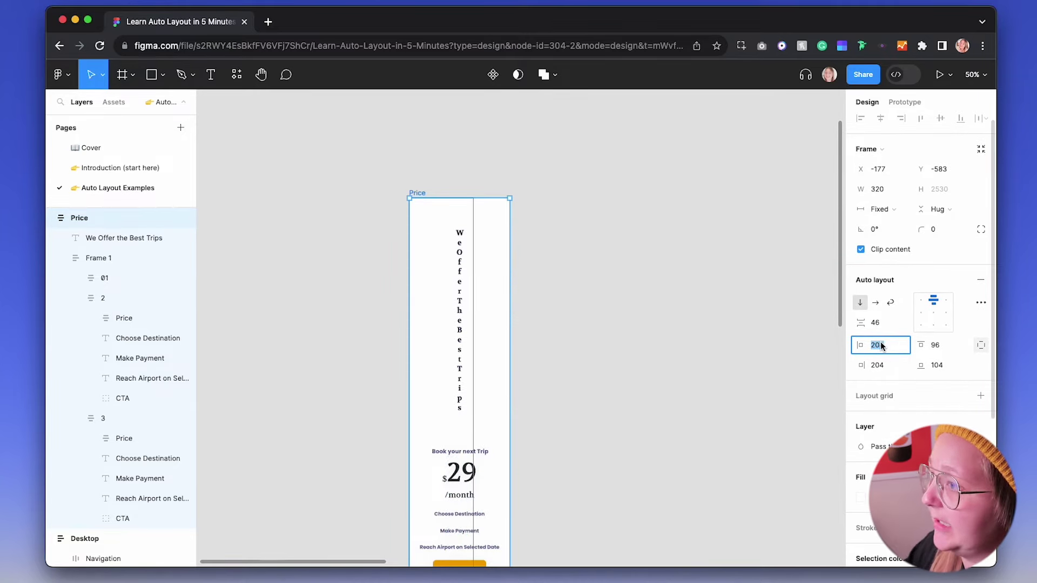
pyautogui.write('16')
pyautogui.press('Return')
pyautogui.click(877, 365)
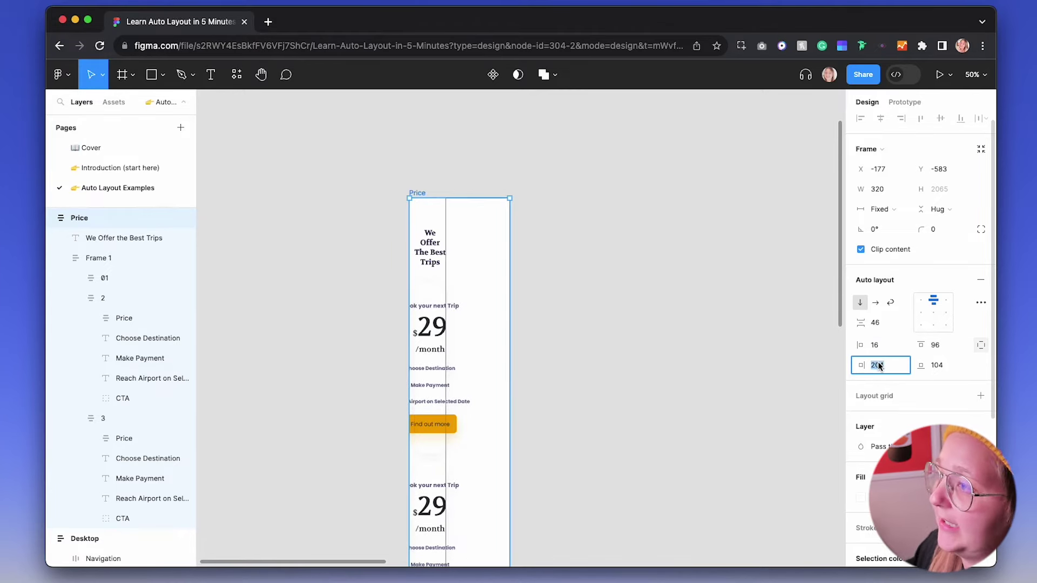
pyautogui.write('16')
pyautogui.press('Return')
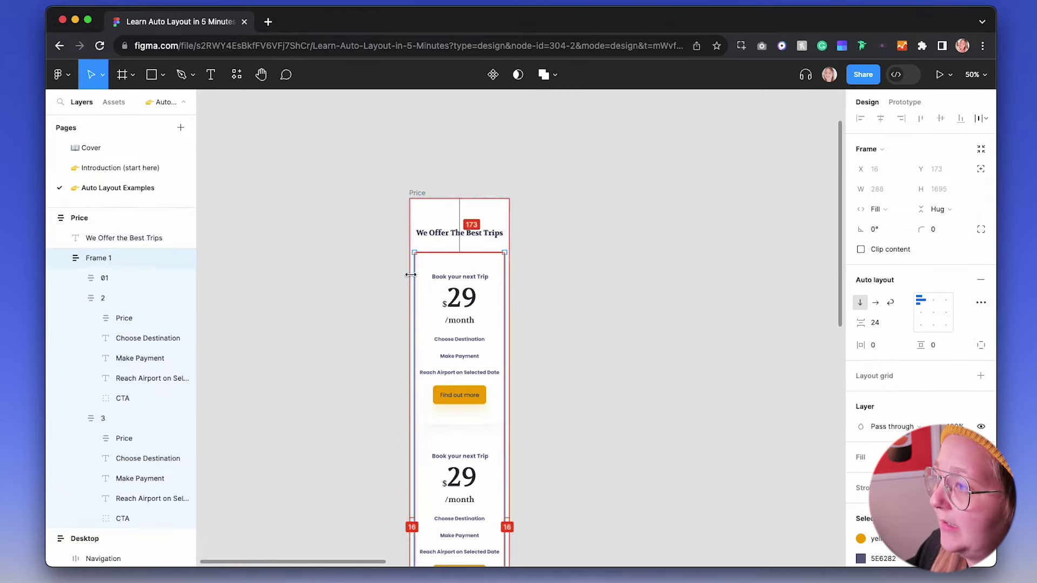
# Step: Set the Price frame's top padding to 24 and bottom padding to 84
pyautogui.click(459, 233)
pyautogui.click(491, 207)
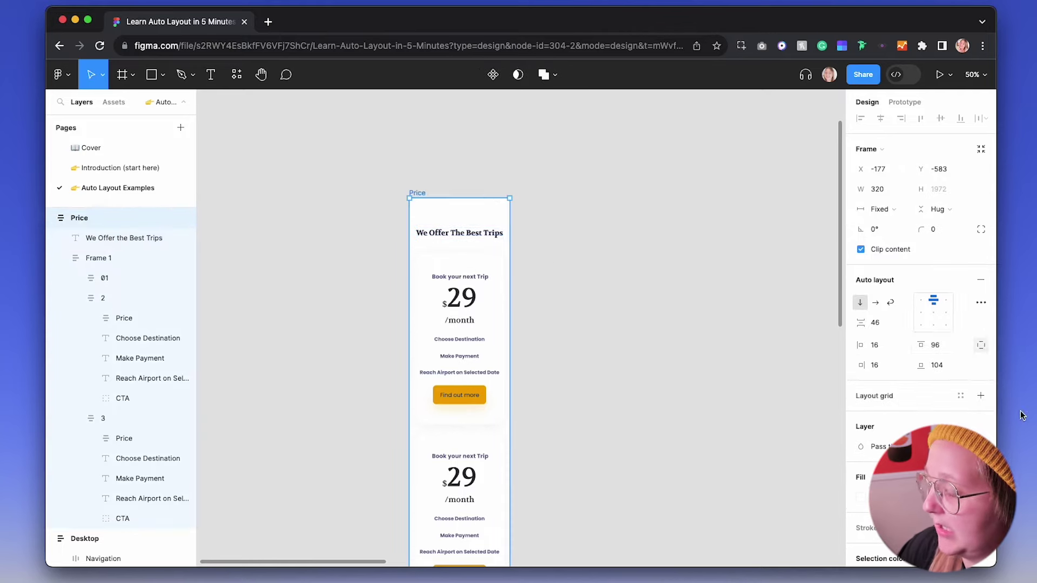
pyautogui.click(935, 341)
pyautogui.write('24')
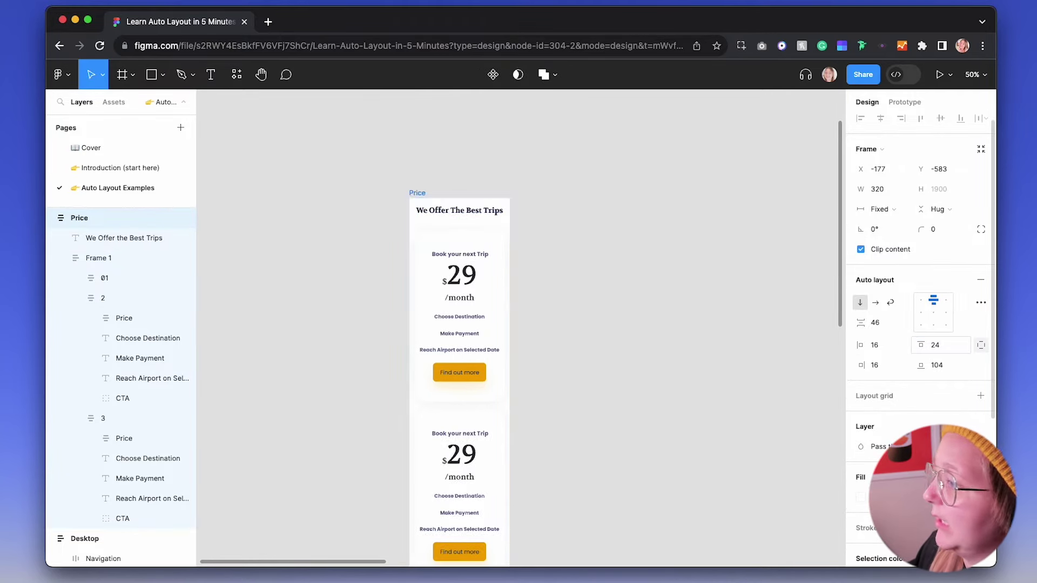
pyautogui.press('Tab')
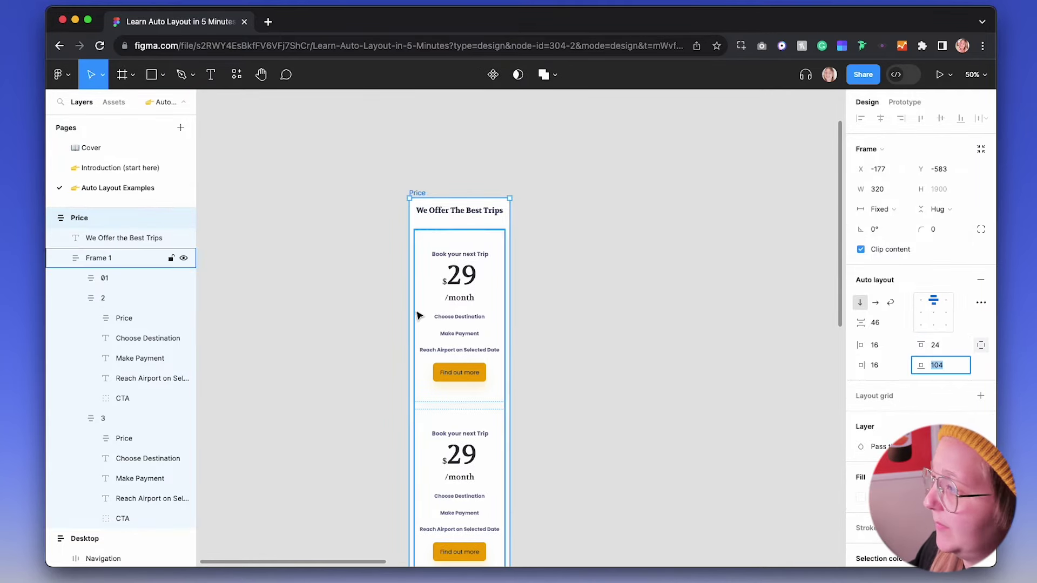
pyautogui.scroll(-9, 419, 315)
pyautogui.scroll(2, 419, 315)
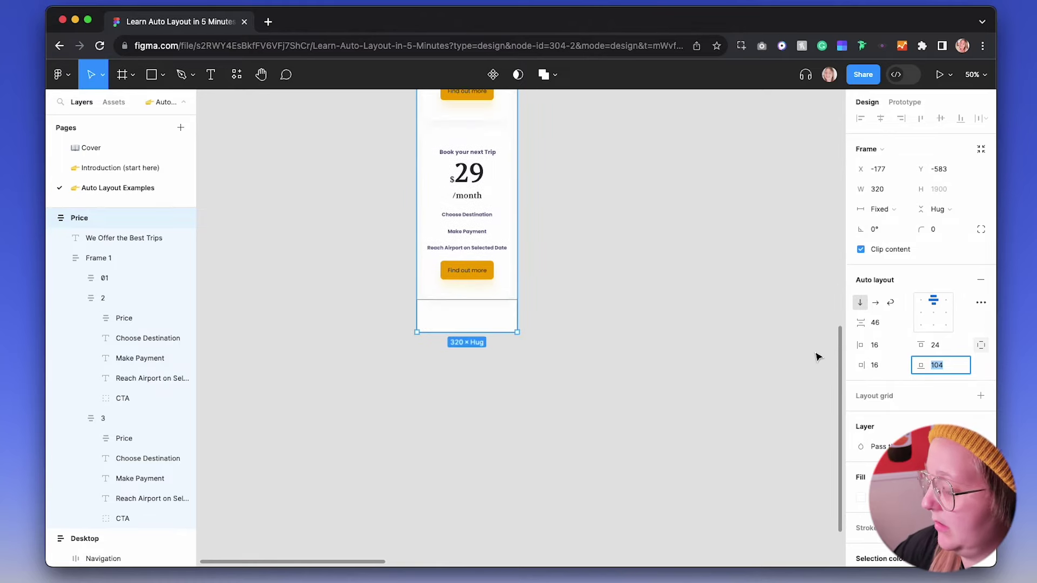
pyautogui.write('84')
pyautogui.press('Return')
pyautogui.scroll(7, 513, 271)
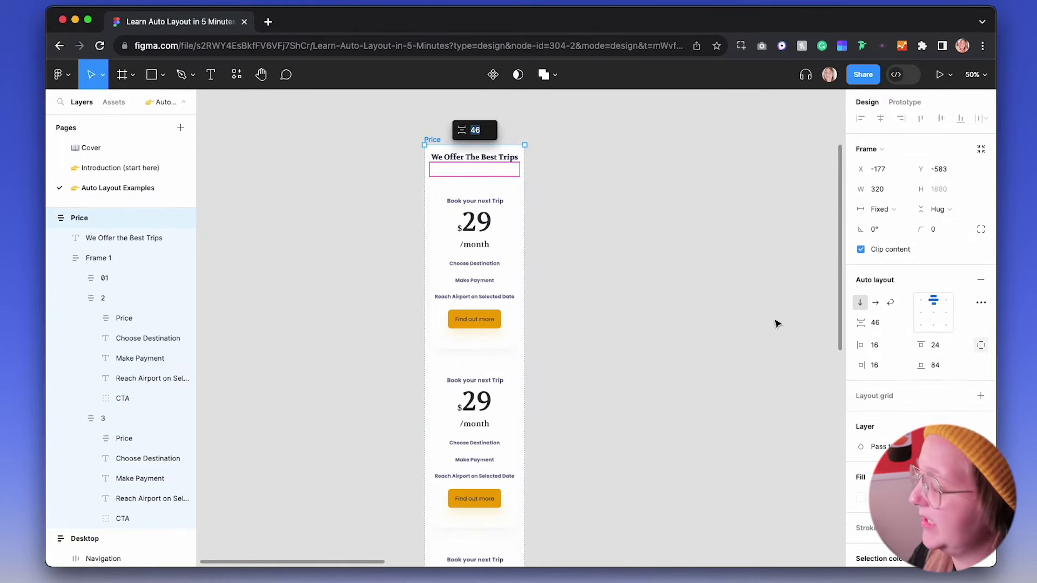
pyautogui.click(879, 324)
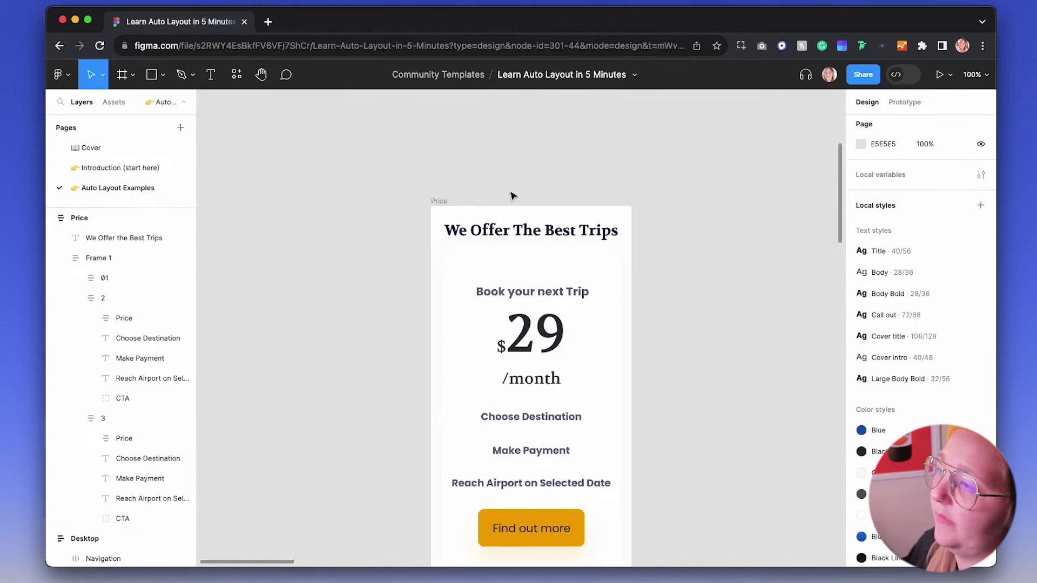
# Step: Zoom out, pan to the wrap example and select its Frame 1
pyautogui.press('-')
pyautogui.press('-')
pyautogui.hscroll(3, 512, 195)
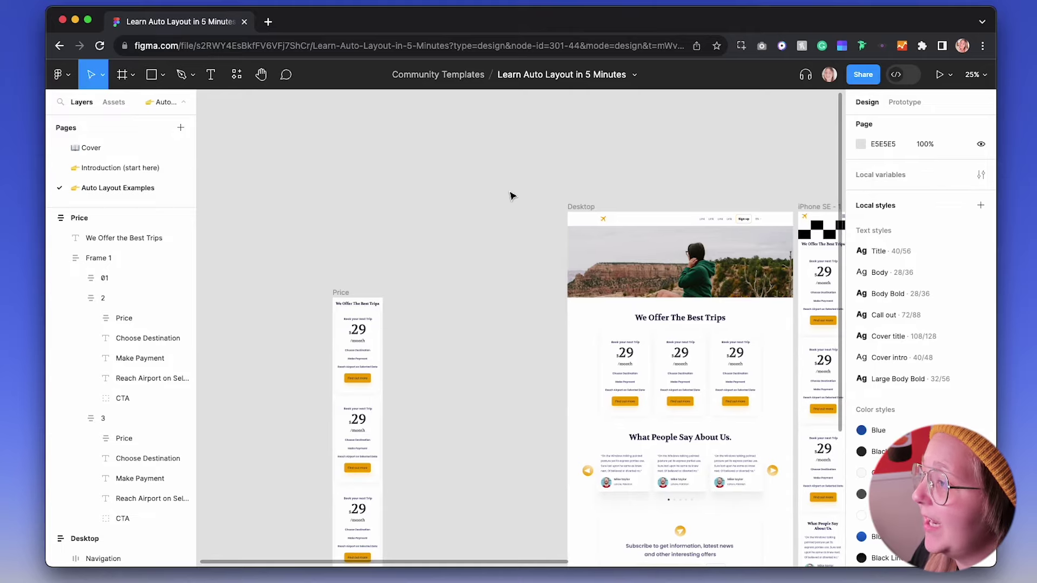
pyautogui.hscroll(3, 512, 195)
pyautogui.hscroll(5, 512, 195)
pyautogui.click(546, 273)
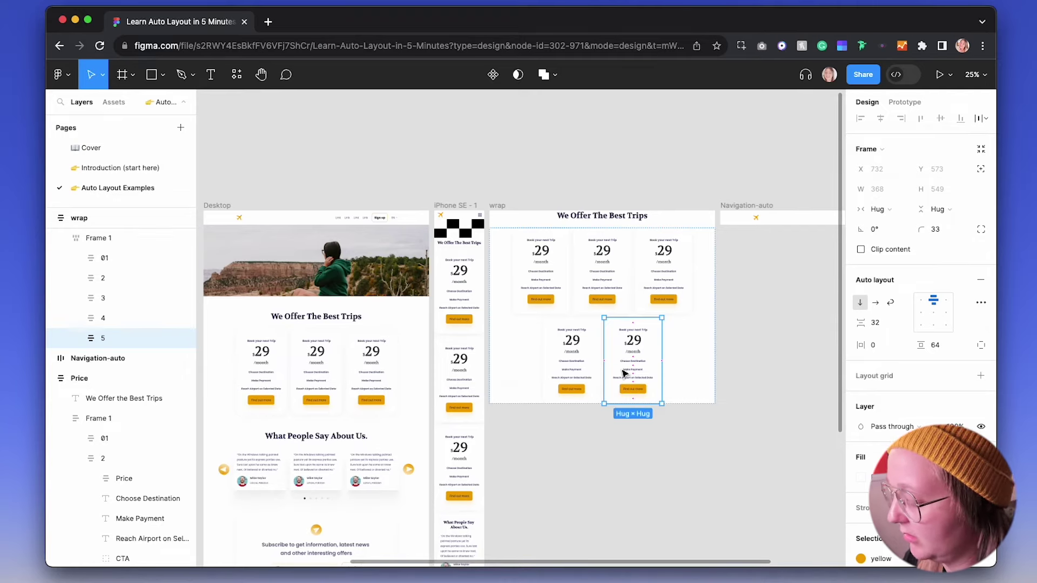
# Step: Duplicate card 5 four times so the wrap frame holds nine cards
pyautogui.press('super+d')
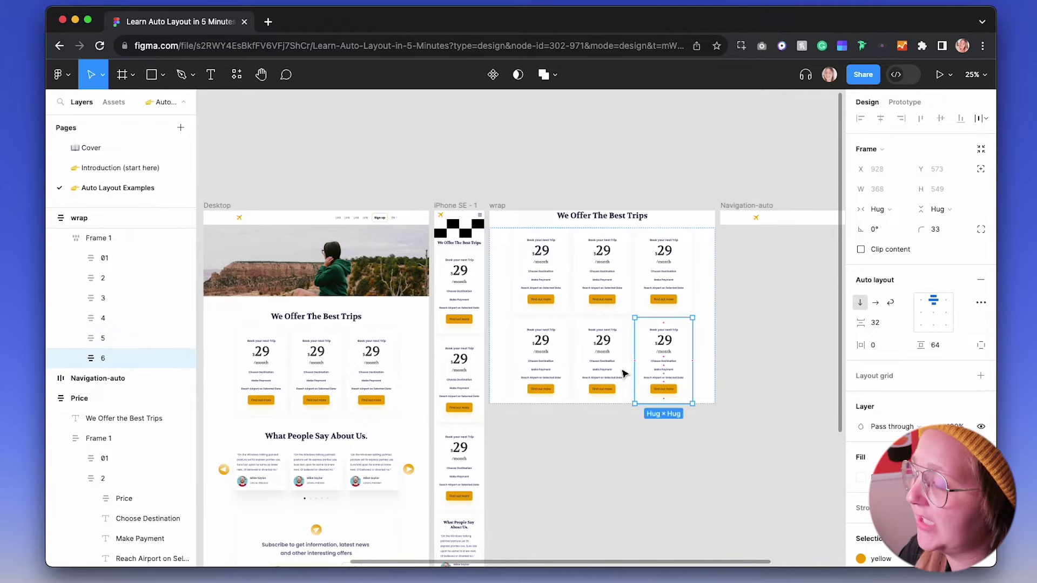
pyautogui.press('super+equal')
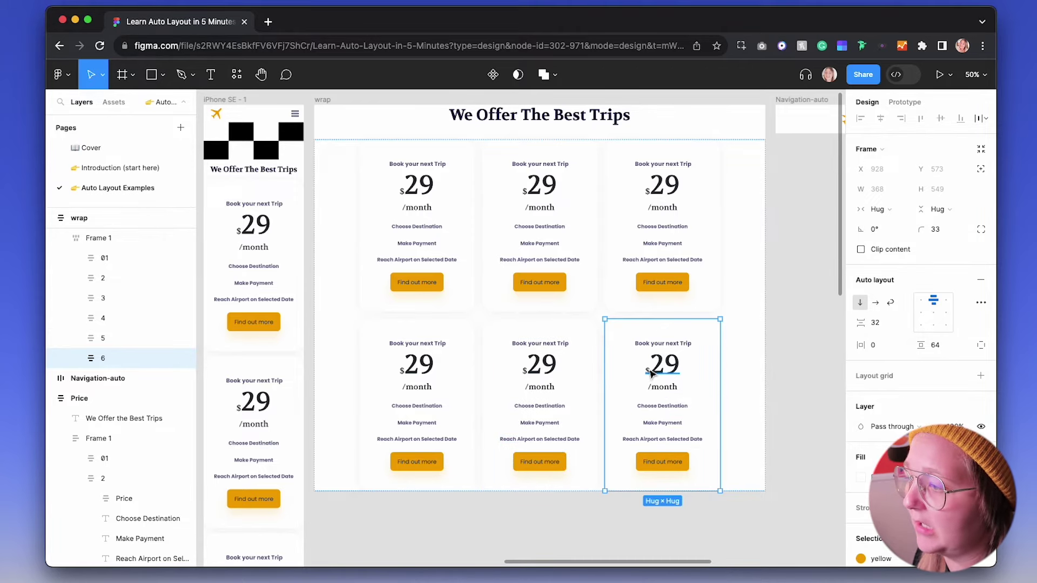
pyautogui.press('super+d')
pyautogui.press('super+d')
pyautogui.press('super+d')
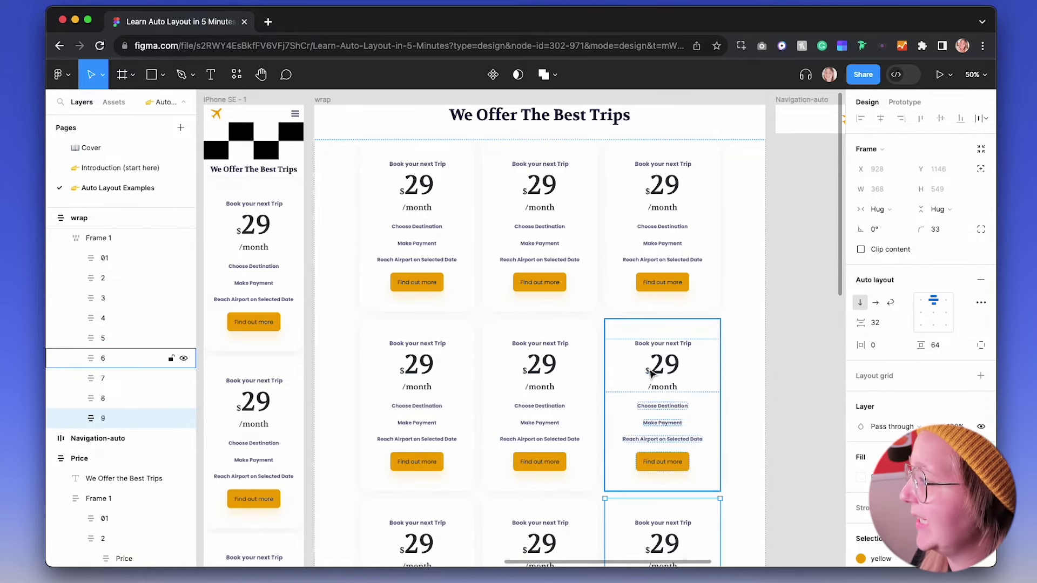
pyautogui.scroll(-3, 643, 383)
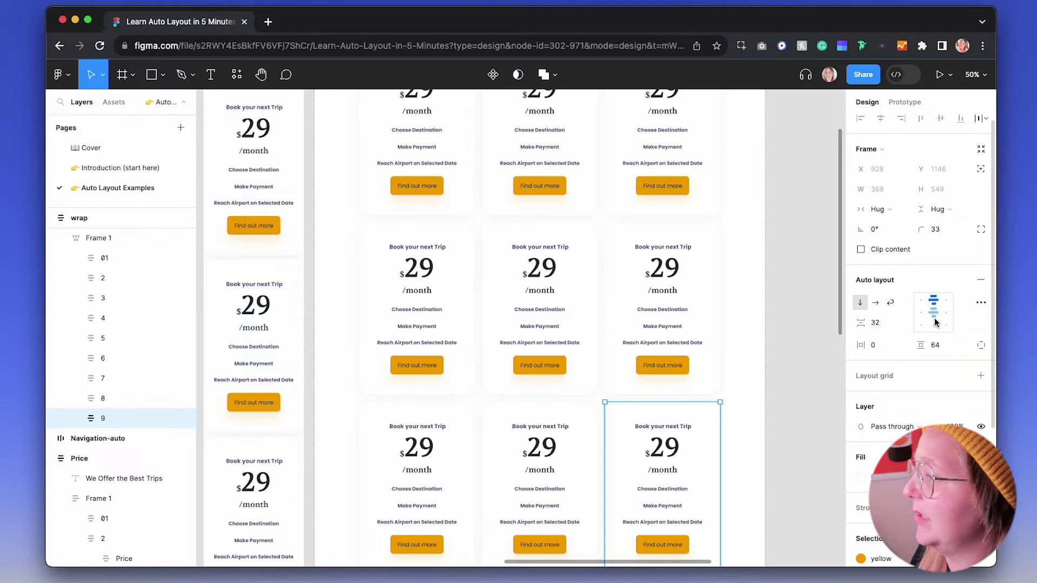
# Step: Narrow Frame 1 by dragging its right edge left so the cards rewrap
pyautogui.click(724, 395)
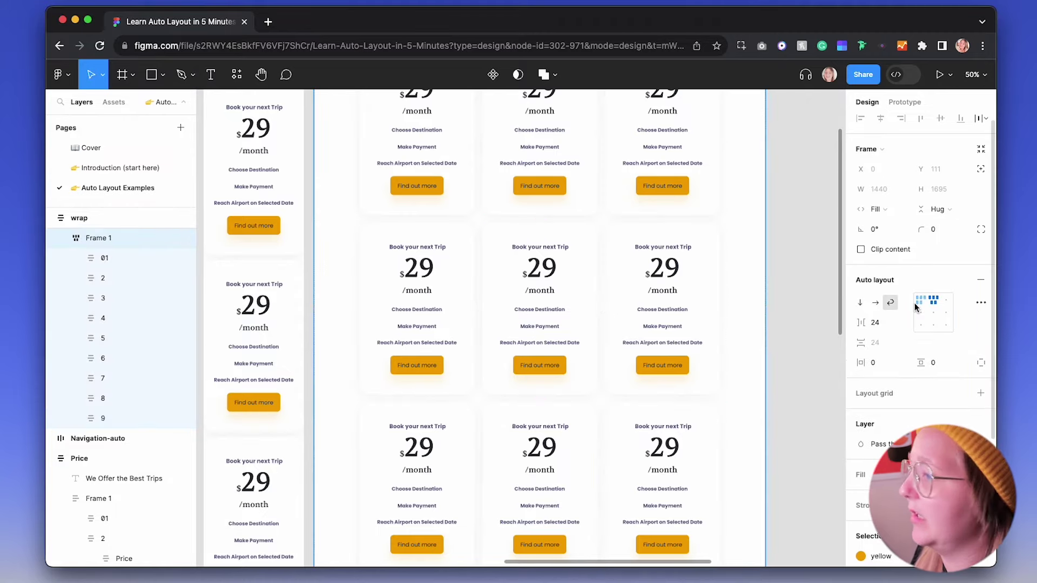
pyautogui.scroll(2, 285, 224)
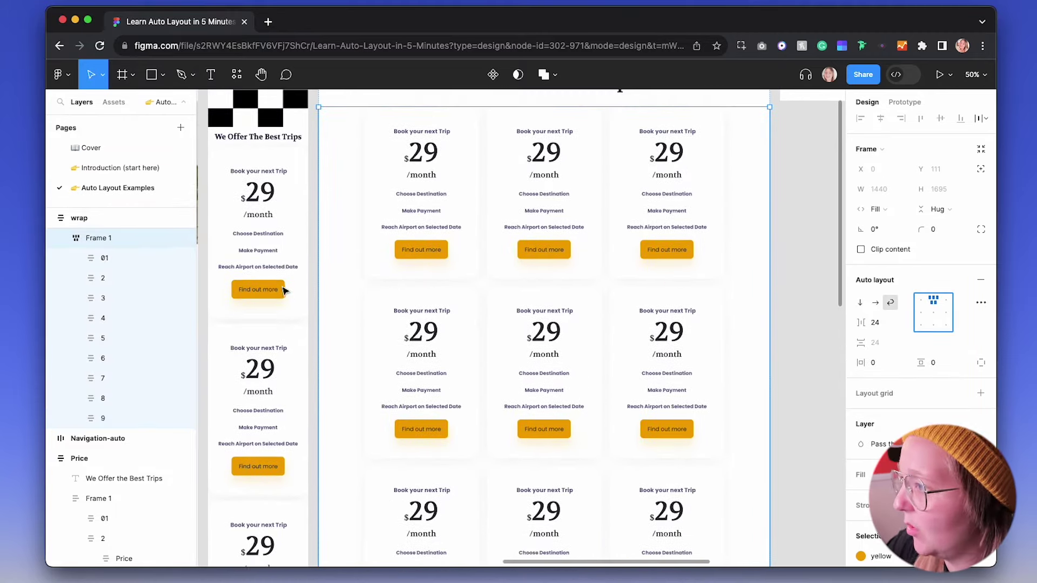
pyautogui.press('-')
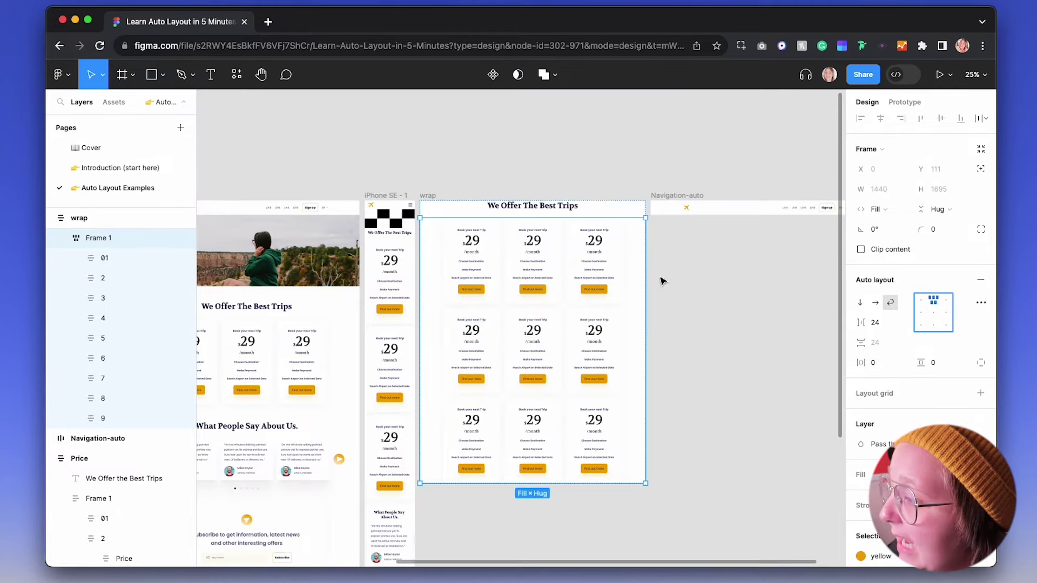
pyautogui.hscroll(-1, 834, 322)
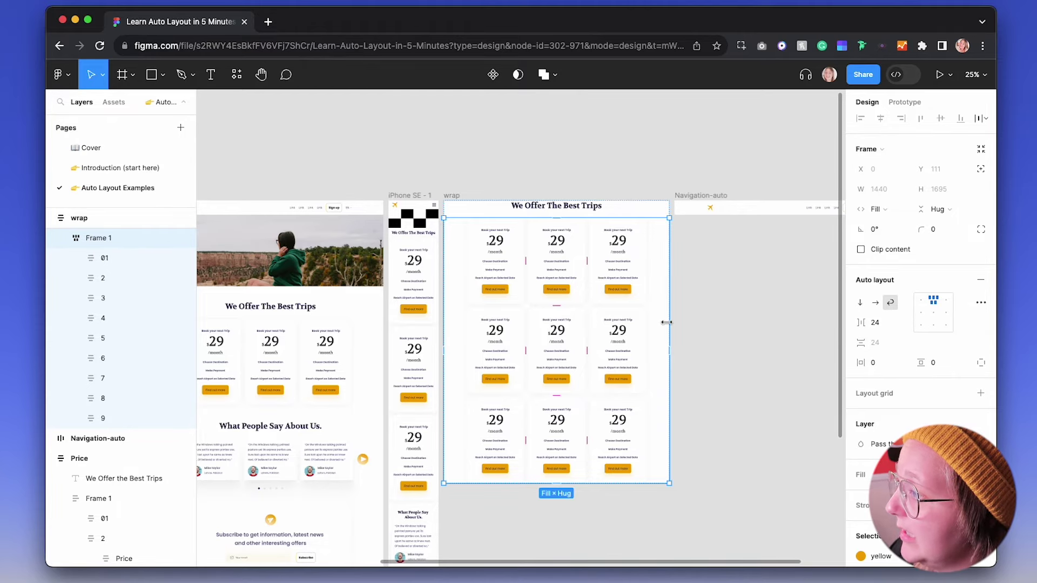
pyautogui.moveTo(666, 323); pyautogui.dragTo(575, 322)
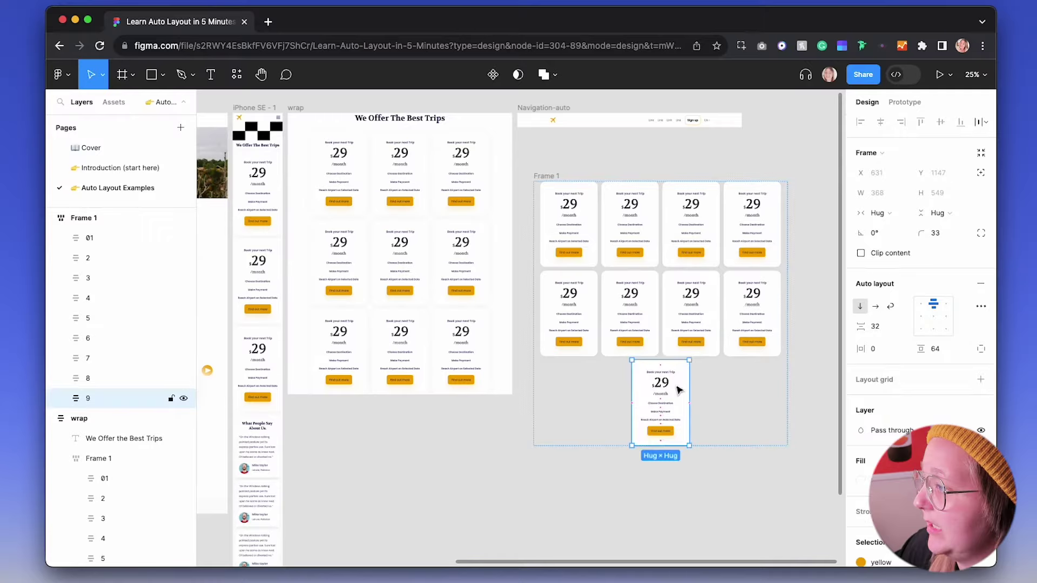
# Step: Undo the extra cards, then duplicate card 01 until Frame 1 holds 25 cards
pyautogui.moveTo(678, 389); pyautogui.dragTo(697, 331)
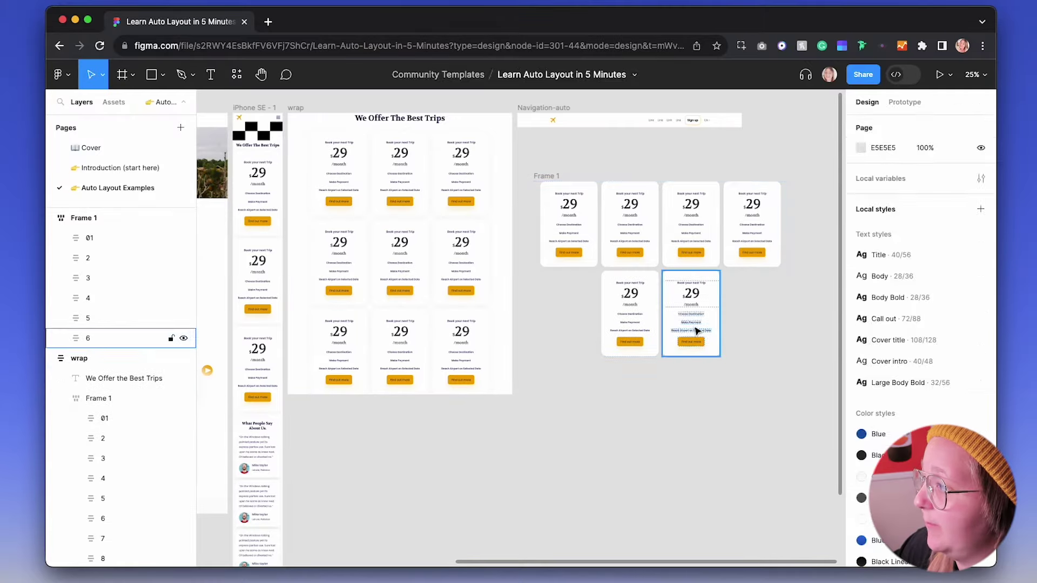
pyautogui.press('super+z')
pyautogui.press('super+z')
pyautogui.press('super+z')
pyautogui.click(680, 239)
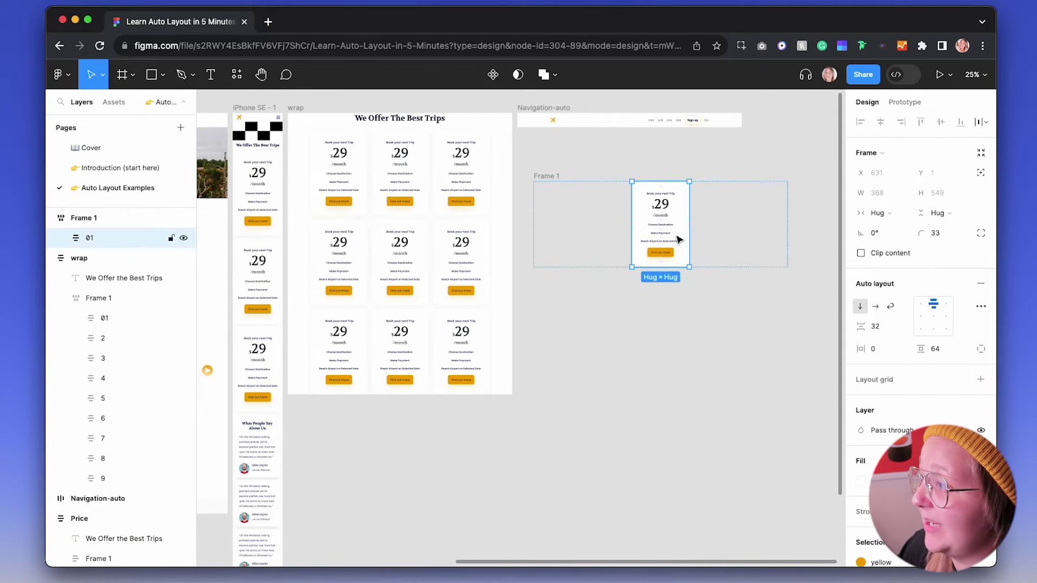
pyautogui.press('super+d')
pyautogui.press('super+d')
pyautogui.press('super+d')
pyautogui.press('super+d')
pyautogui.press('super+d')
pyautogui.press('super+d')
pyautogui.press('super+d')
pyautogui.press('super+d')
pyautogui.press('super+d')
pyautogui.press('super+d')
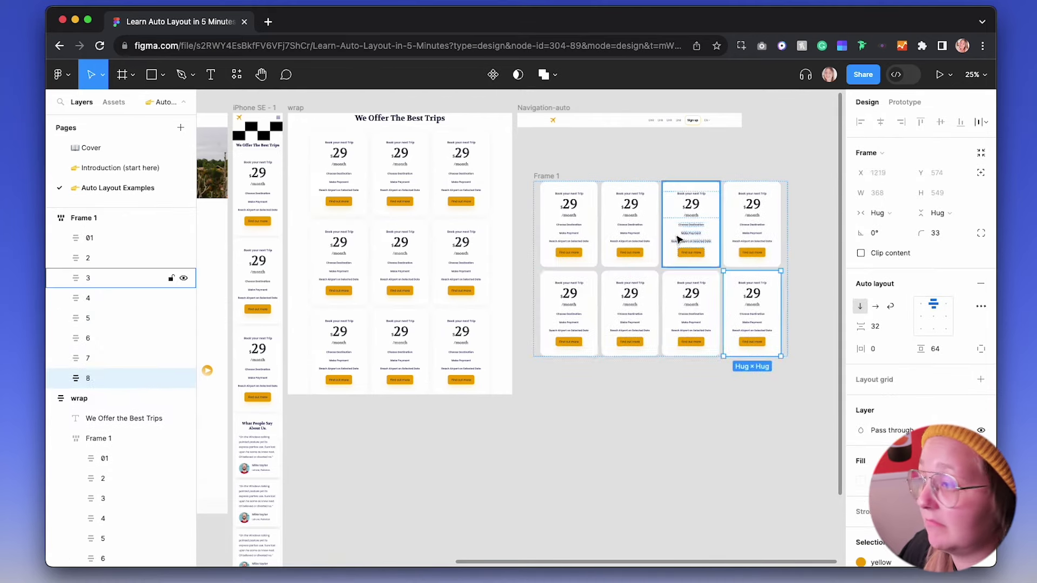
pyautogui.press('super+d')
pyautogui.press('super+d')
pyautogui.press('super+d')
pyautogui.press('super+d')
pyautogui.press('super+d')
pyautogui.press('super+d')
pyautogui.press('super+d')
pyautogui.press('super+d')
pyautogui.press('super+d')
pyautogui.press('super+d')
pyautogui.scroll(-3, 679, 240)
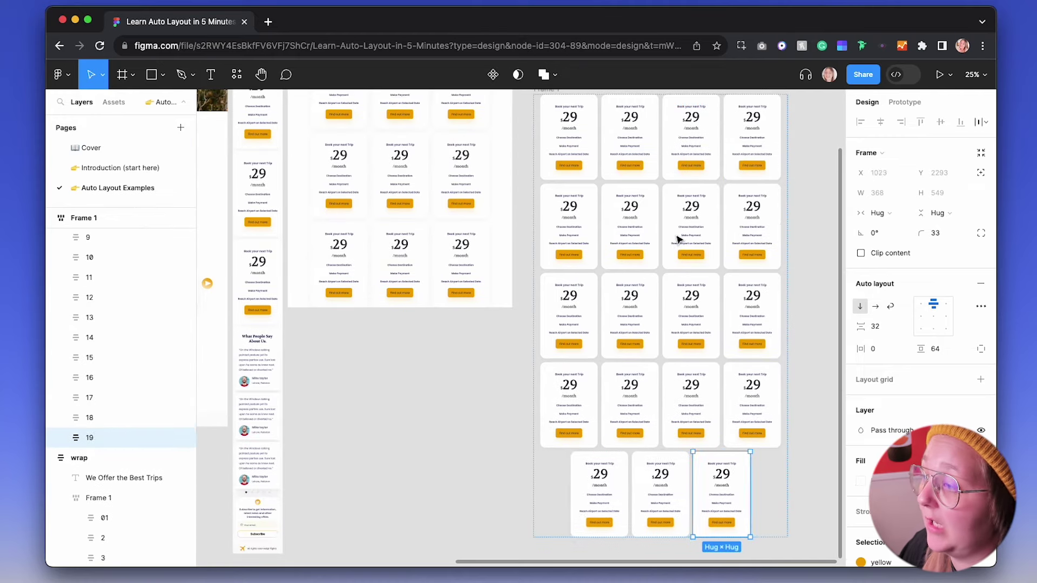
pyautogui.scroll(-3, 679, 239)
pyautogui.press('super+d')
pyautogui.press('super+d')
pyautogui.press('super+d')
pyautogui.press('super+d')
pyautogui.scroll(-3, 679, 239)
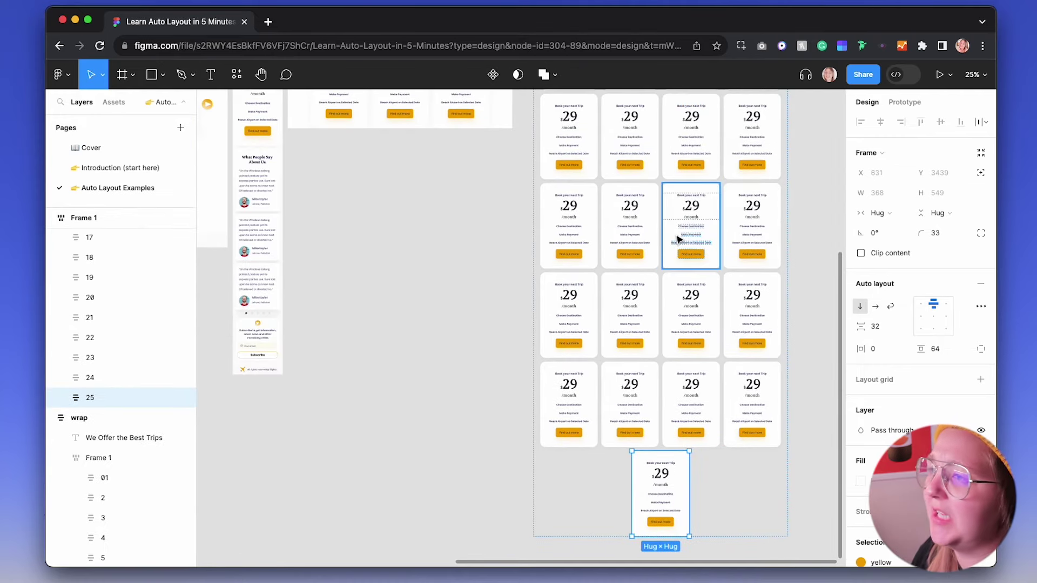